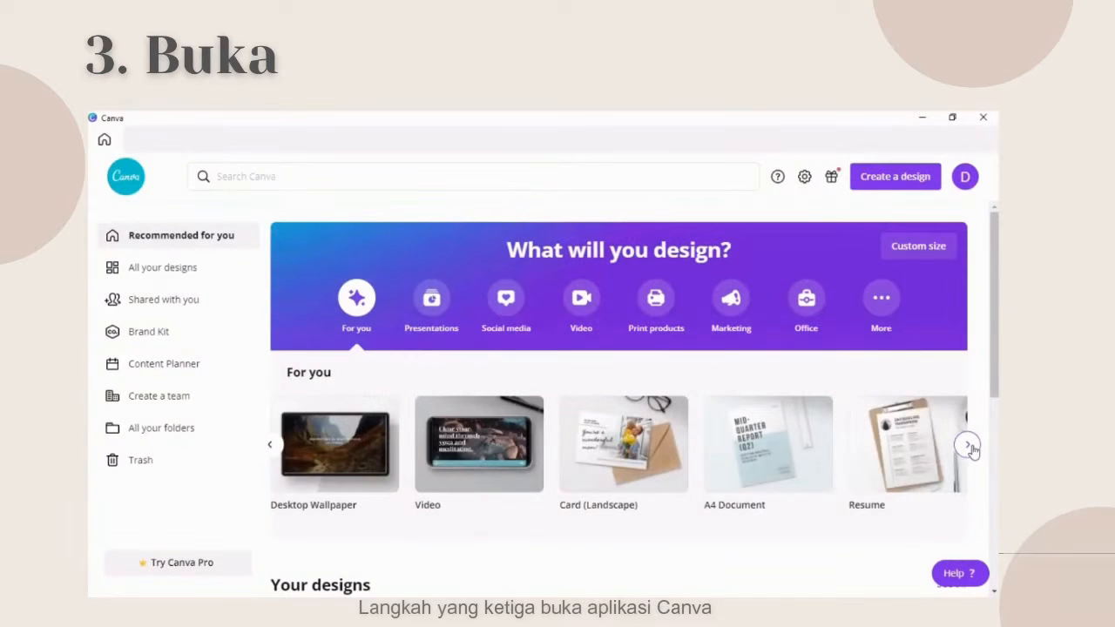
# Browse the recommended design types in the For you row on the home page
pyautogui.click(969, 446)
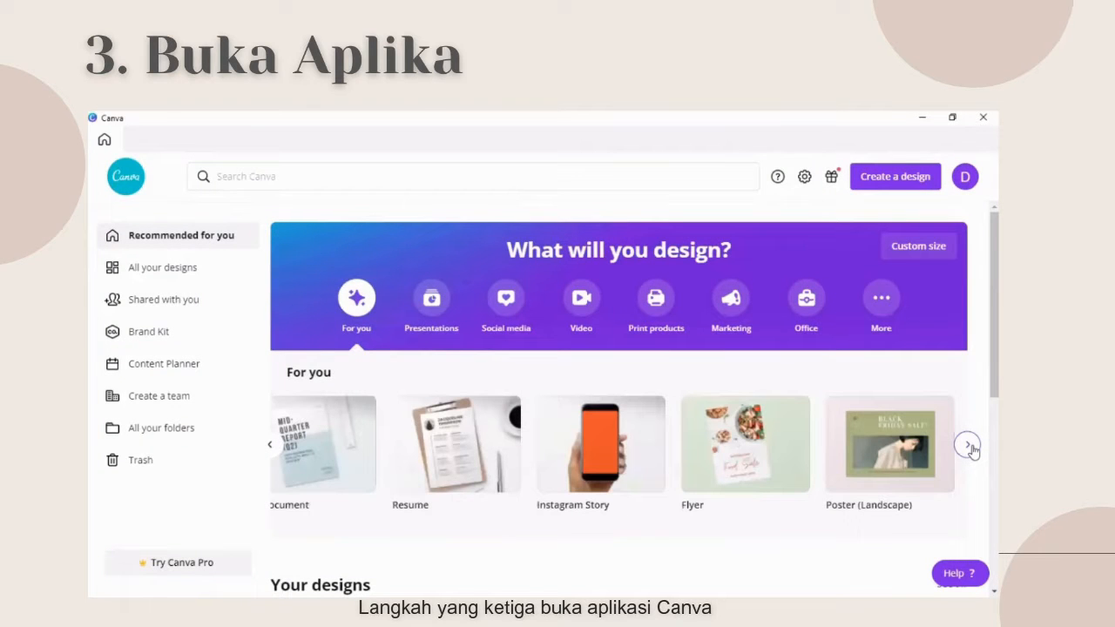
pyautogui.click(968, 446)
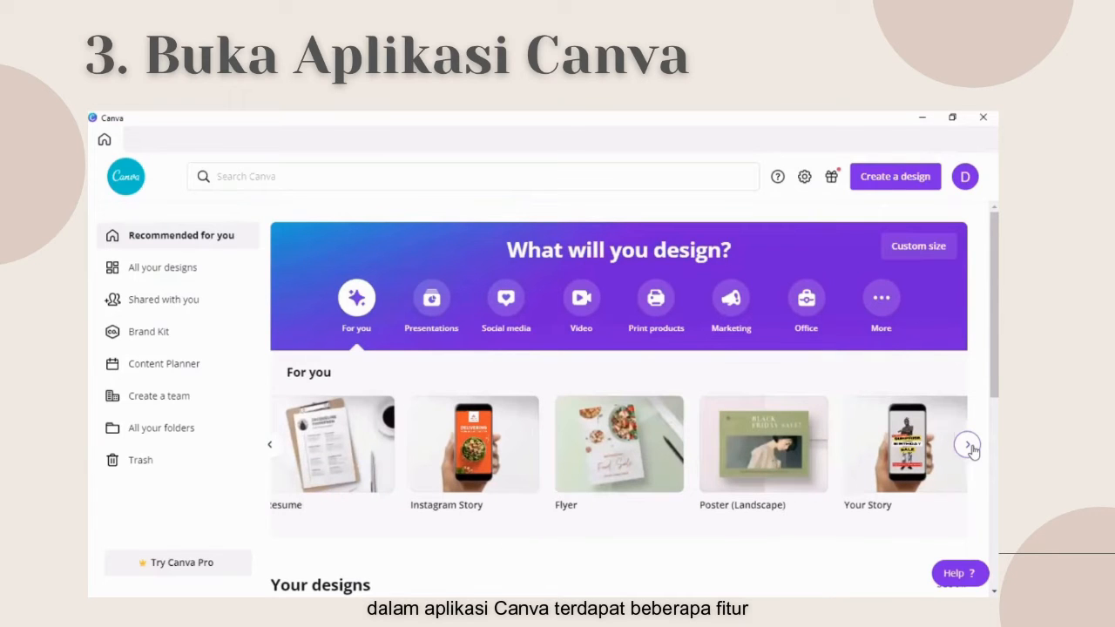
pyautogui.click(968, 446)
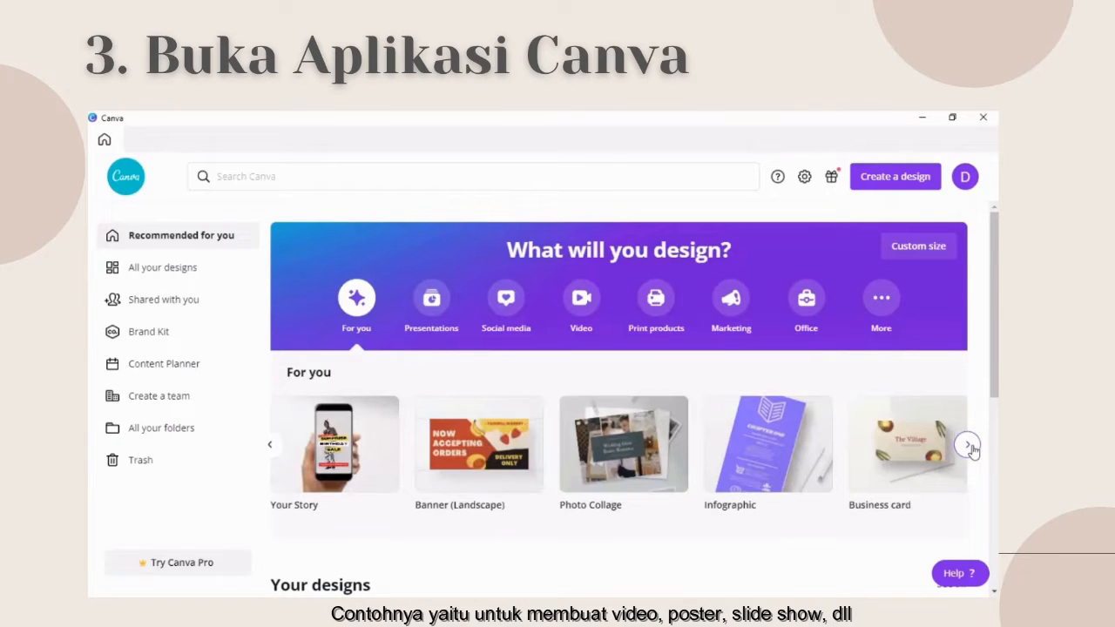
pyautogui.click(968, 446)
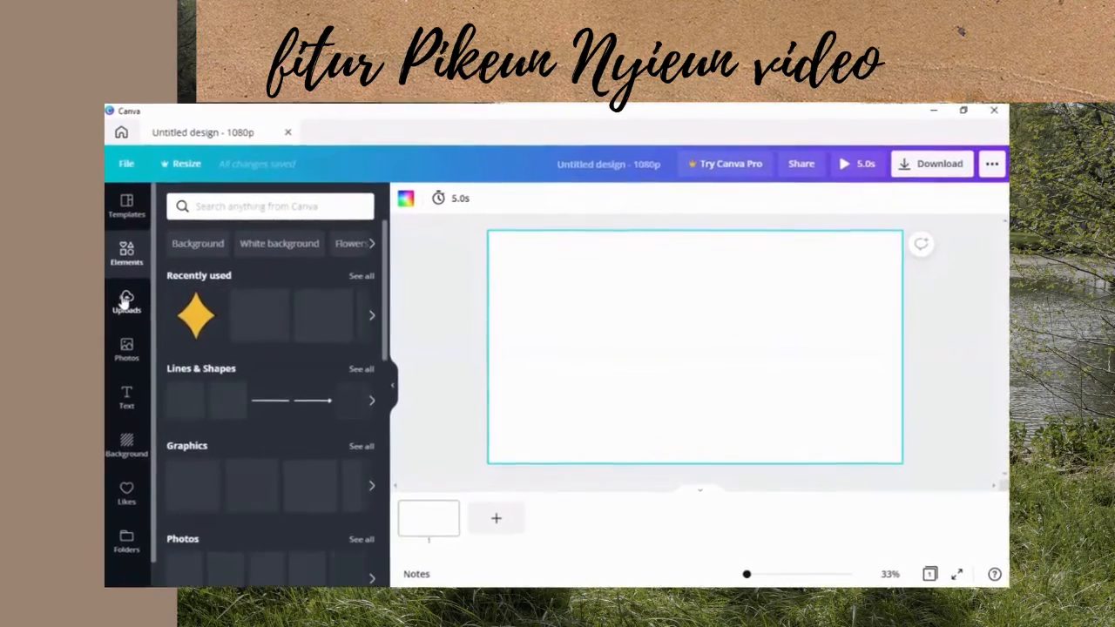
# Look through the editor's uploads, photos, text, background, likes, folders and template collections
pyautogui.click(133, 301)
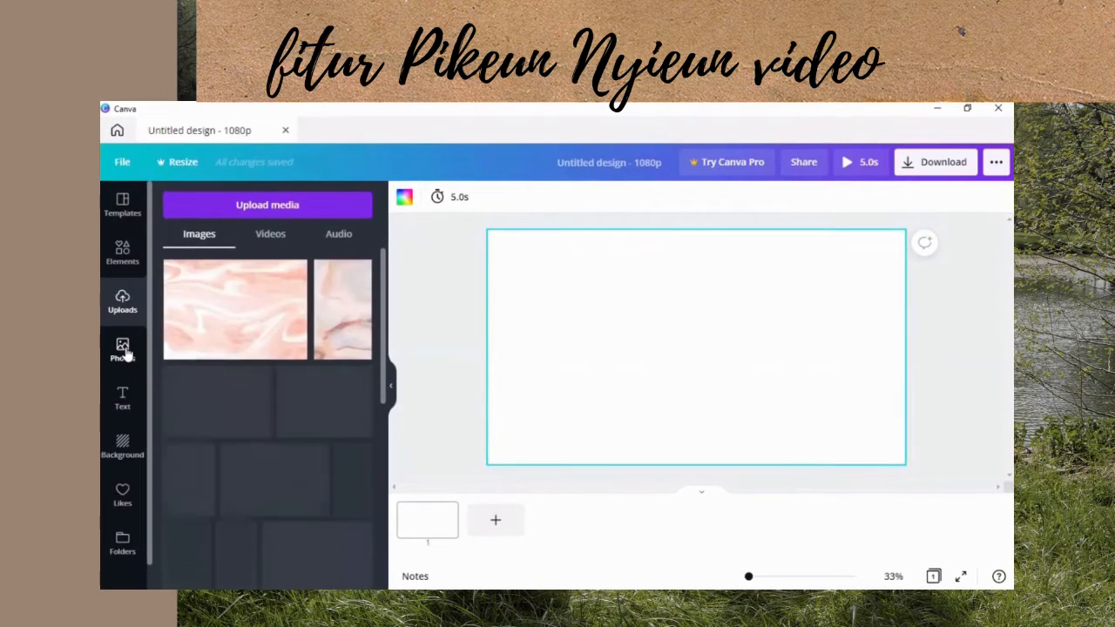
pyautogui.click(123, 350)
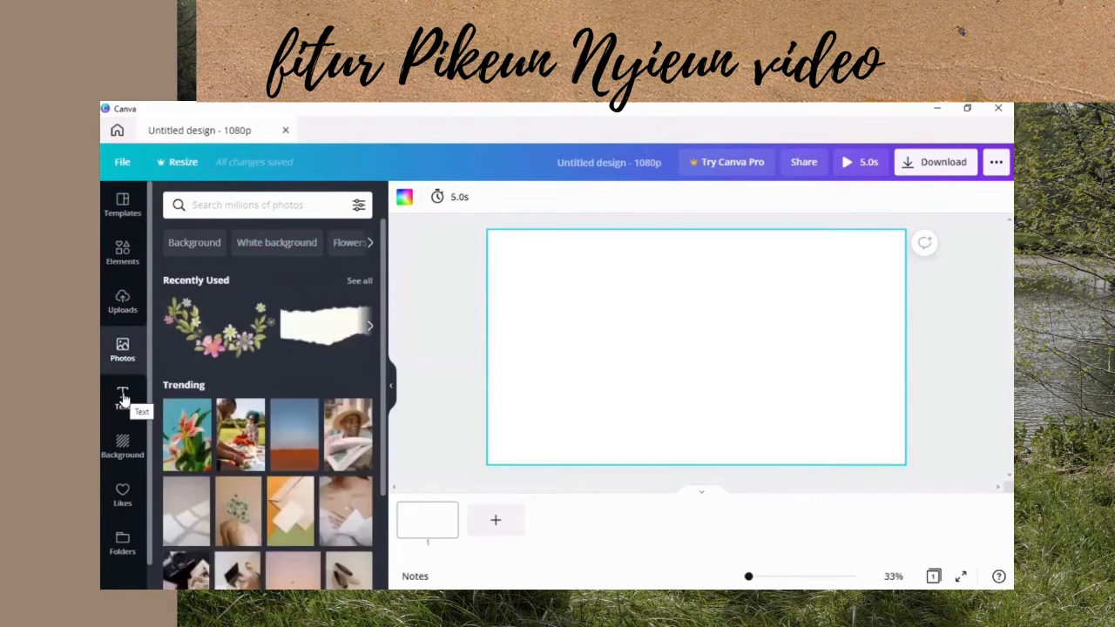
pyautogui.click(123, 398)
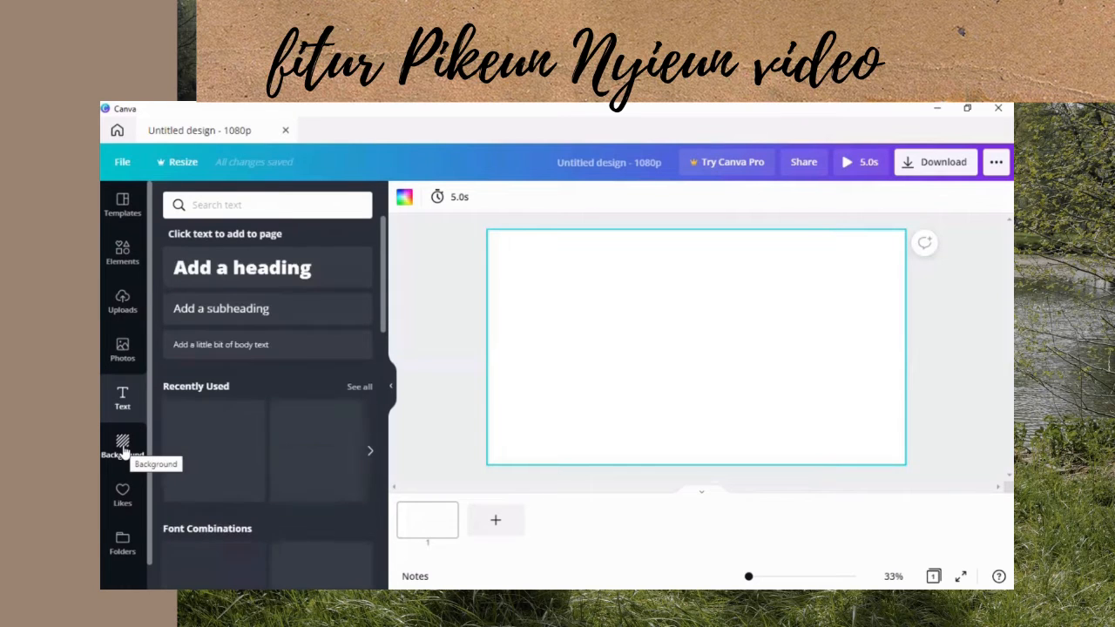
pyautogui.click(123, 446)
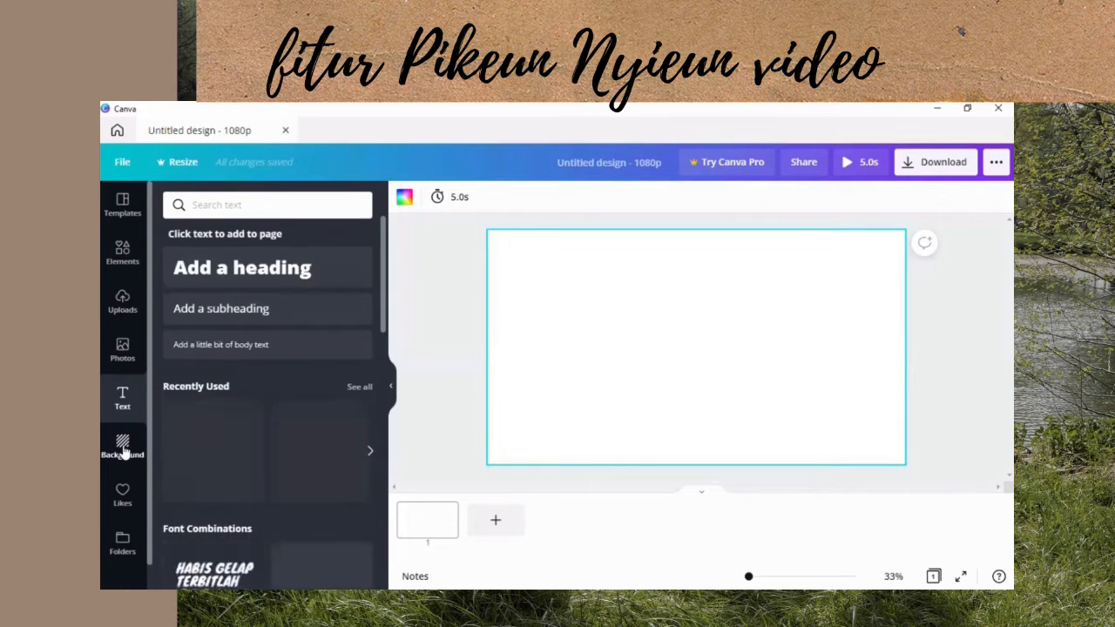
pyautogui.click(123, 493)
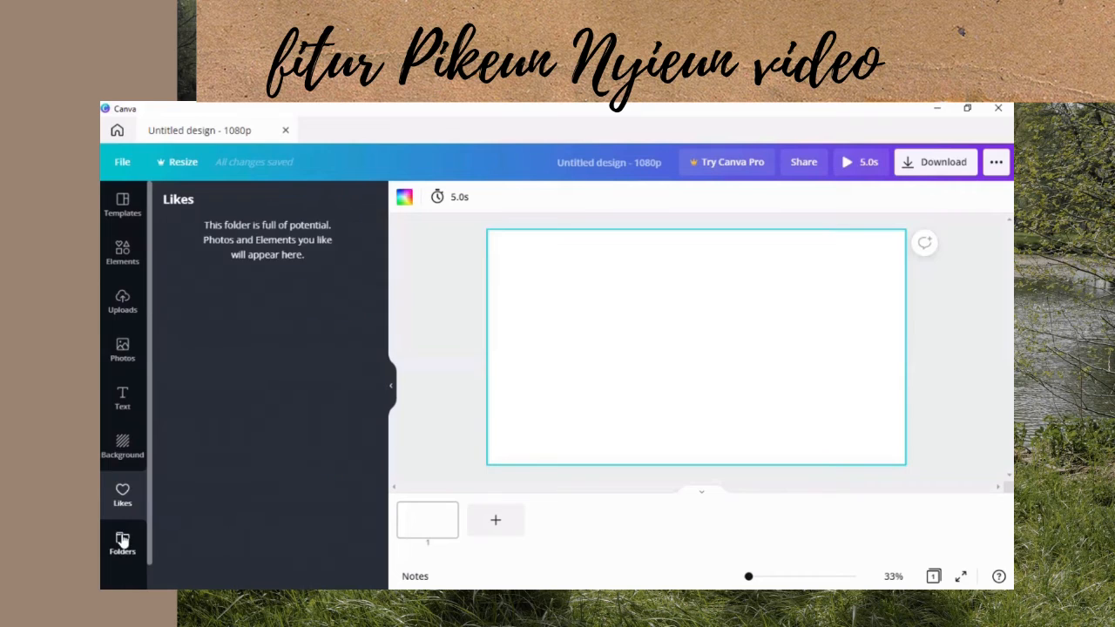
pyautogui.click(122, 541)
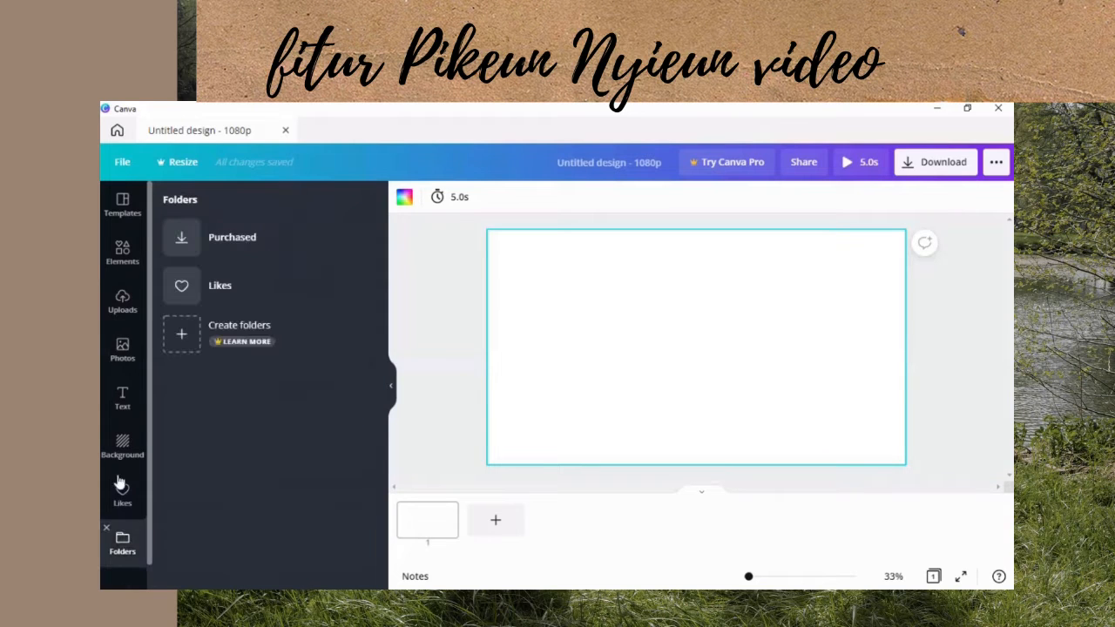
pyautogui.click(138, 214)
pyautogui.moveTo(384, 278); pyautogui.dragTo(384, 339)
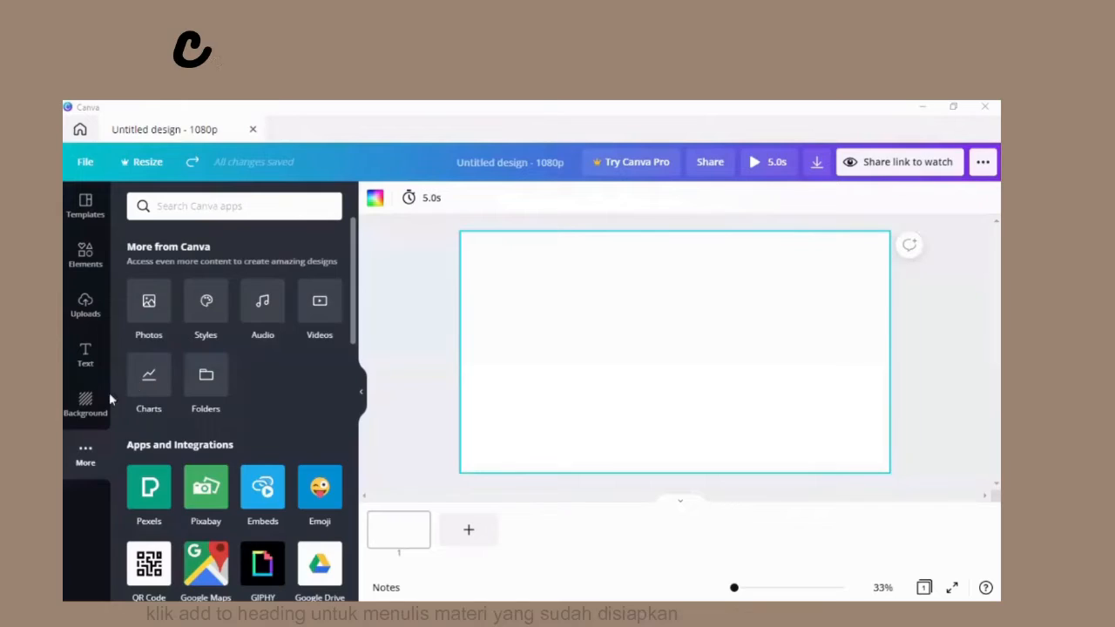
# Apply the orange gradient background, and replace it with the educational video template "Mengajar dengan Ketenangan"
pyautogui.click(85, 403)
pyautogui.click(235, 497)
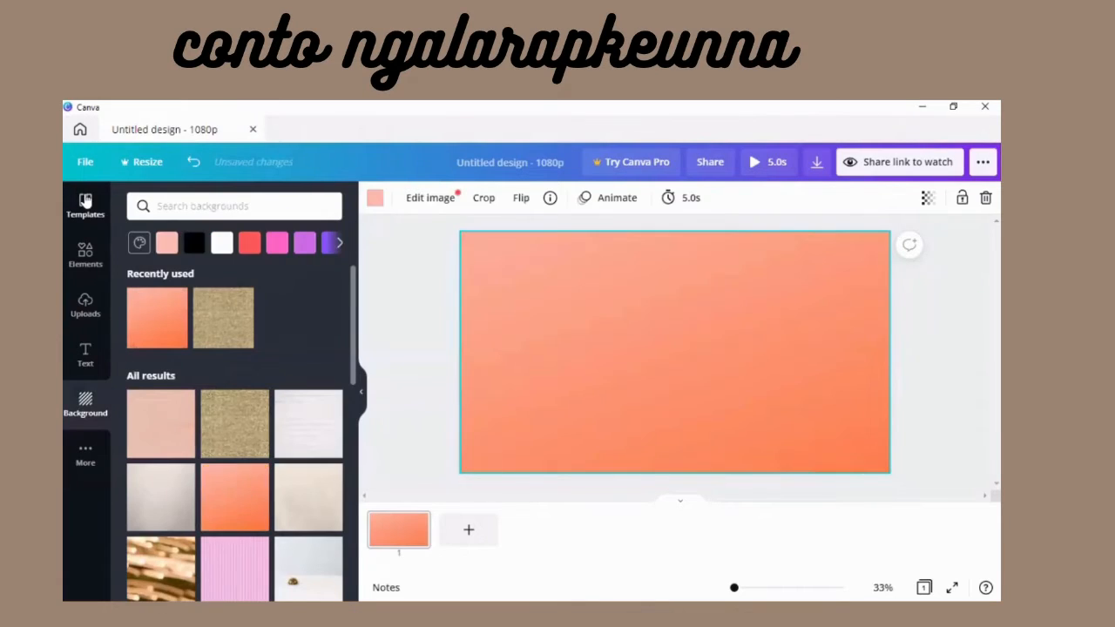
pyautogui.click(86, 202)
pyautogui.click(261, 374)
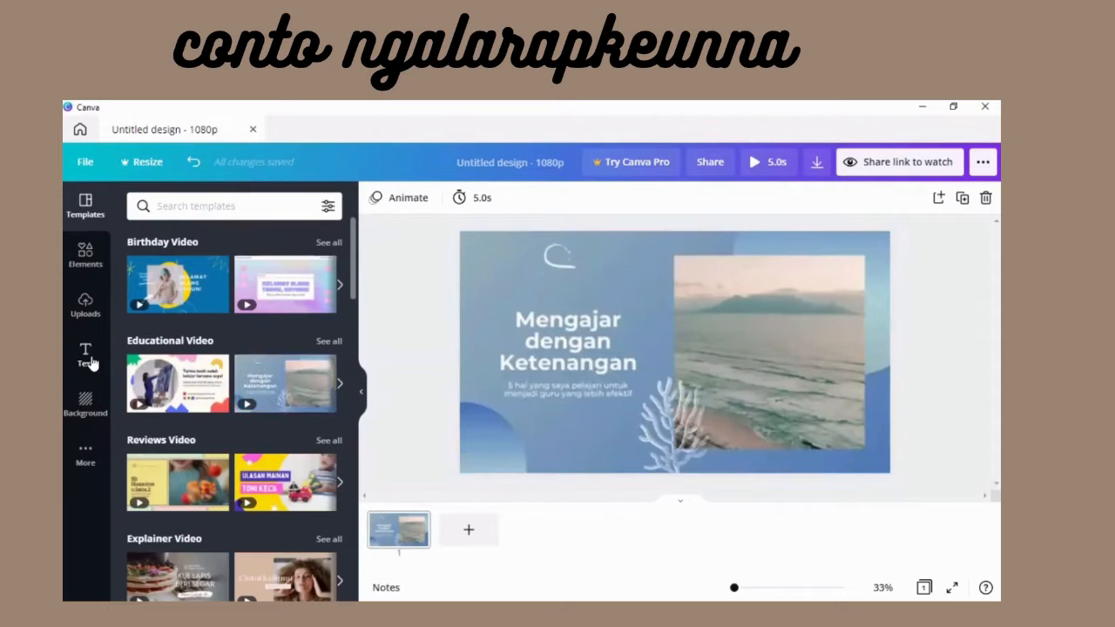
# Add a heading text box to the page and delete the template's original title and subtitle text
pyautogui.click(90, 360)
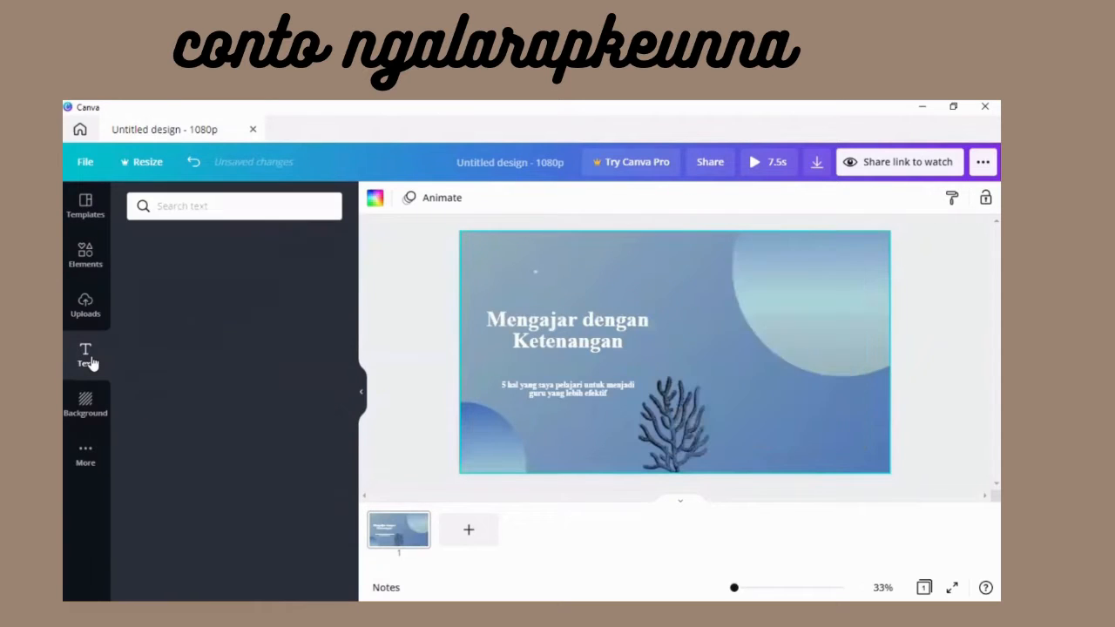
pyautogui.click(595, 371)
pyautogui.click(310, 278)
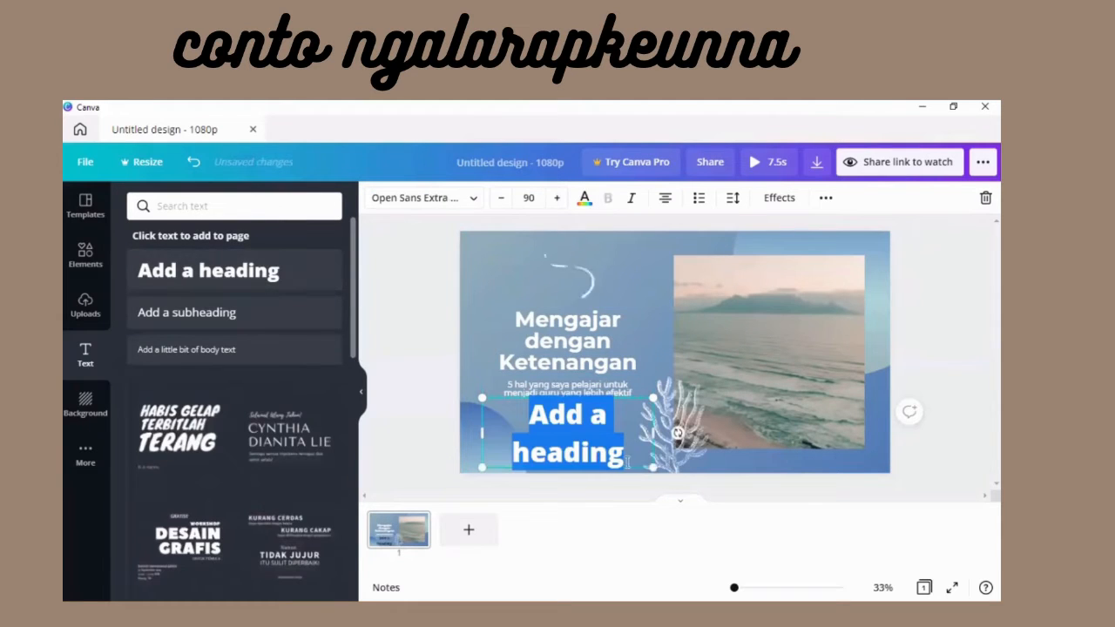
pyautogui.click(613, 342)
pyautogui.press('Delete')
# Move the new heading up into the empty area beside the beach photo
pyautogui.doubleClick(587, 455)
pyautogui.click(637, 400)
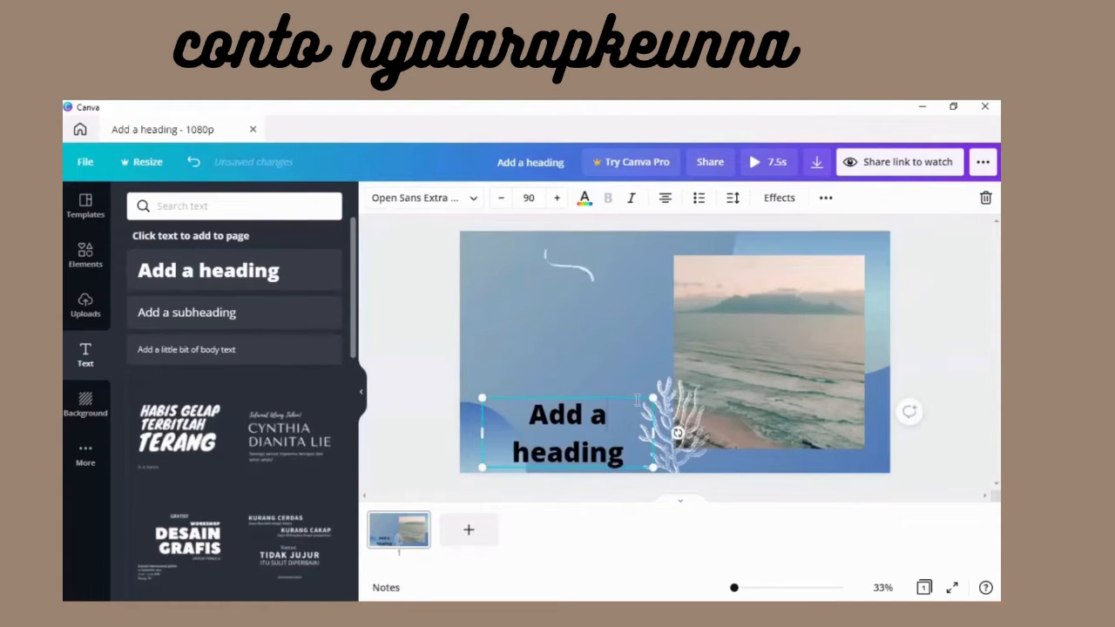
pyautogui.moveTo(570, 435); pyautogui.dragTo(555, 319)
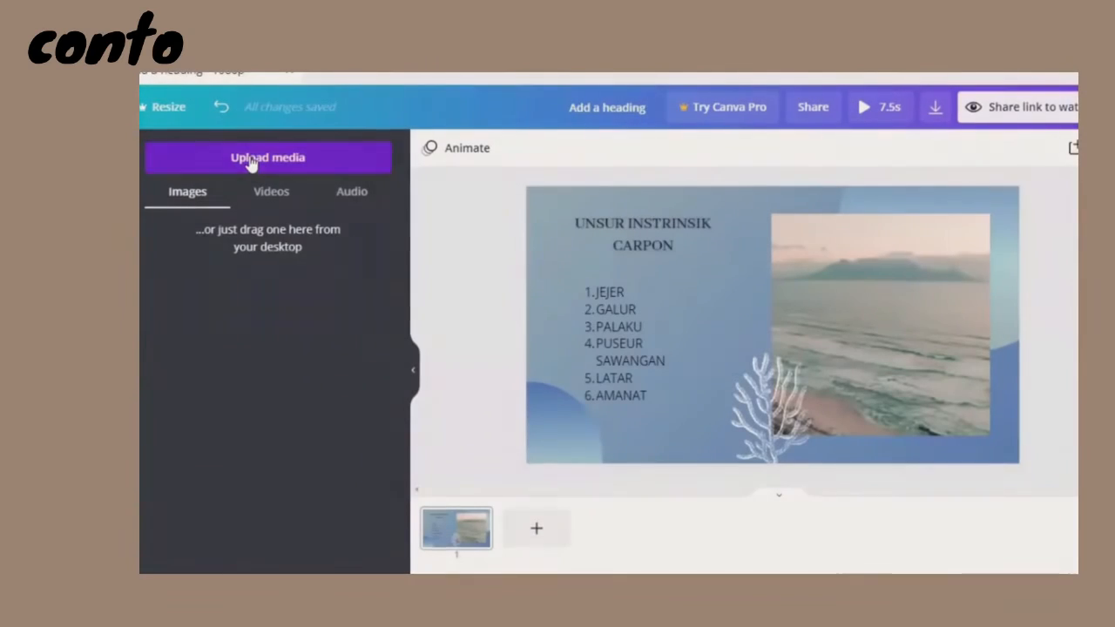
# Upload the carpon image from the Pictures folder
pyautogui.click(251, 158)
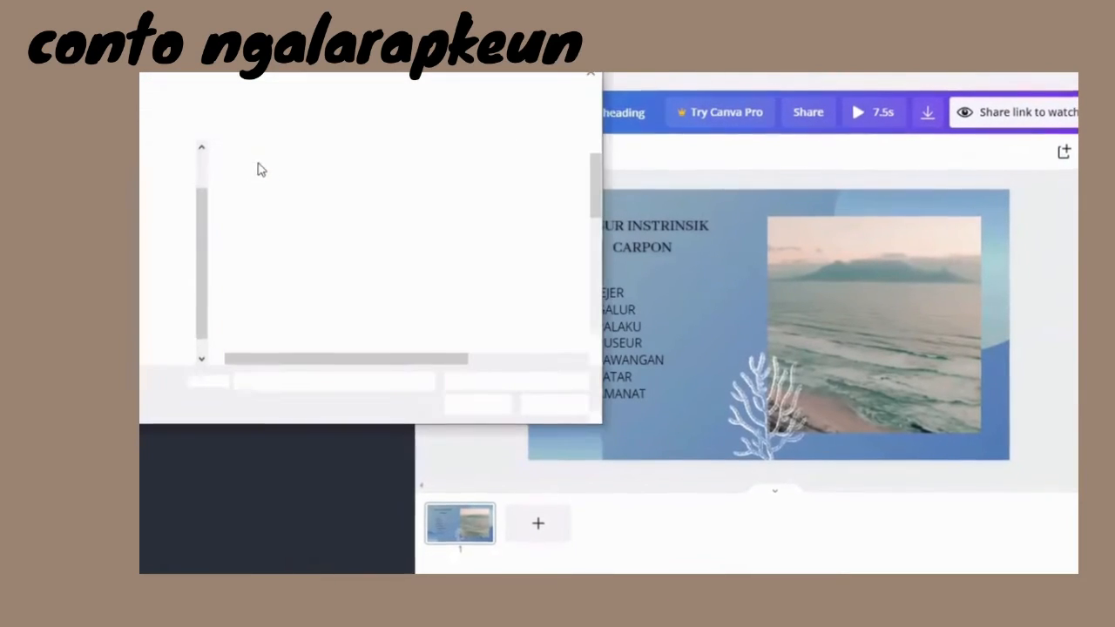
pyautogui.click(174, 321)
pyautogui.click(370, 296)
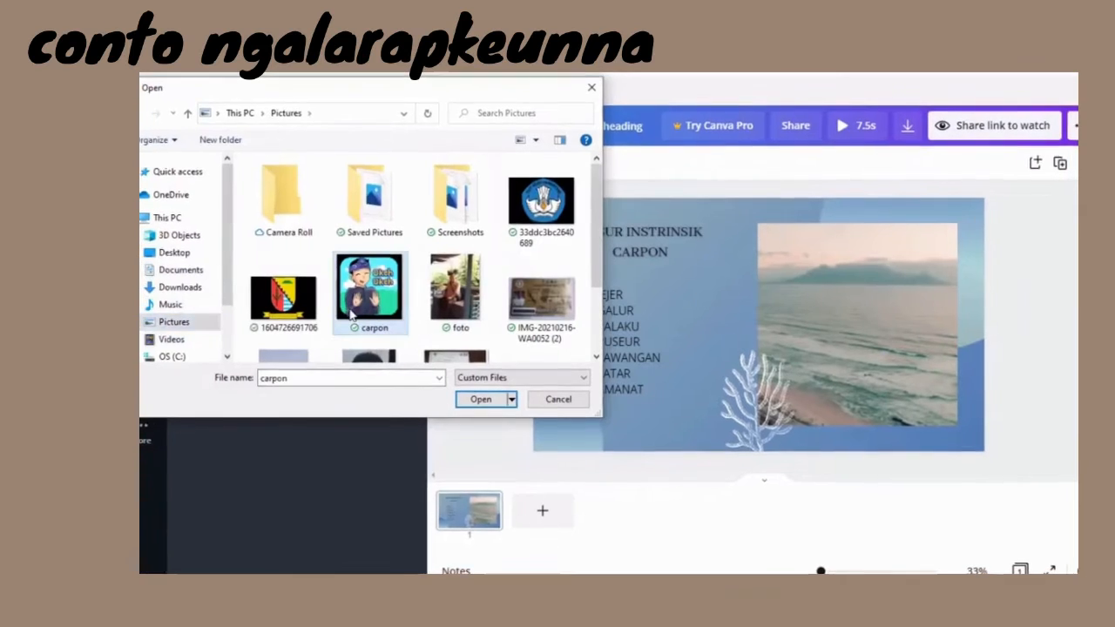
pyautogui.click(479, 405)
# Upload the audio file STEP 1 from the Music folder
pyautogui.click(372, 208)
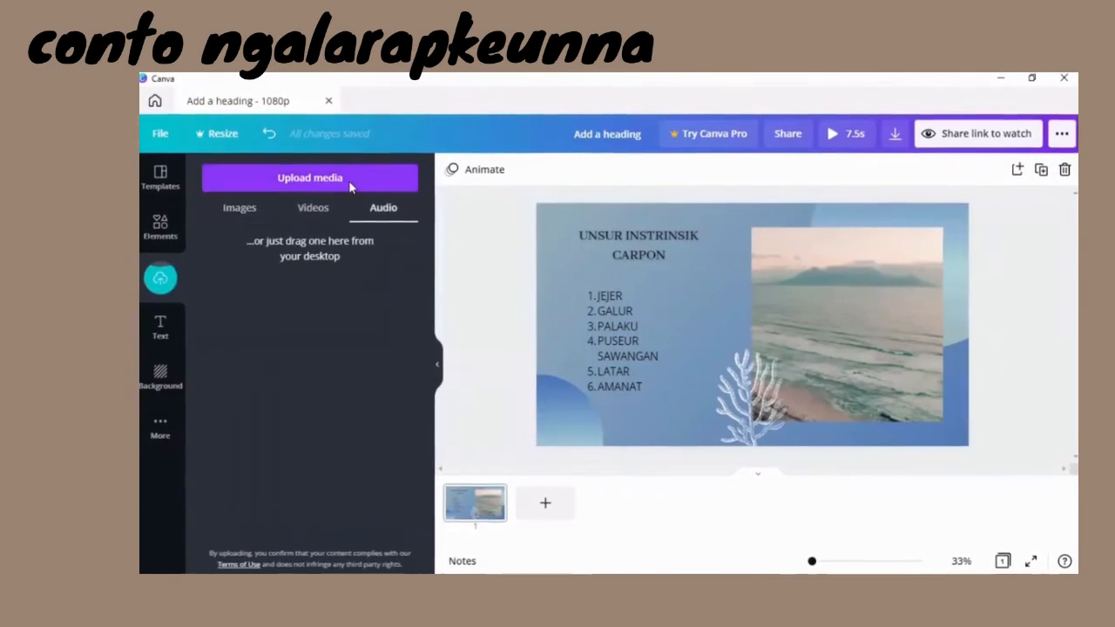
pyautogui.click(346, 182)
pyautogui.click(190, 305)
pyautogui.click(288, 186)
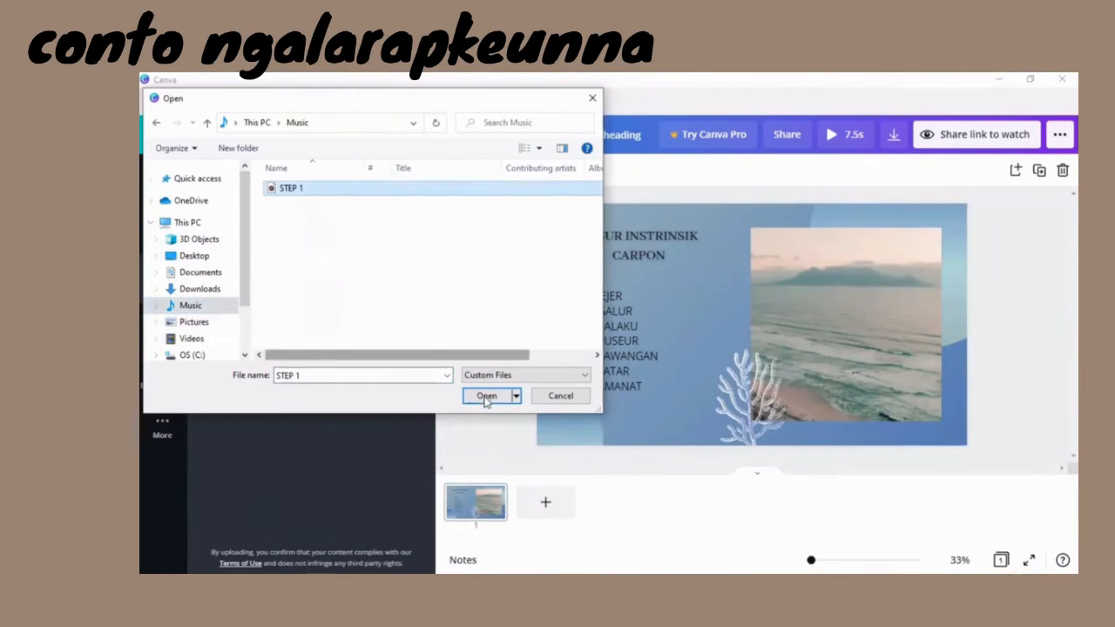
pyautogui.click(491, 396)
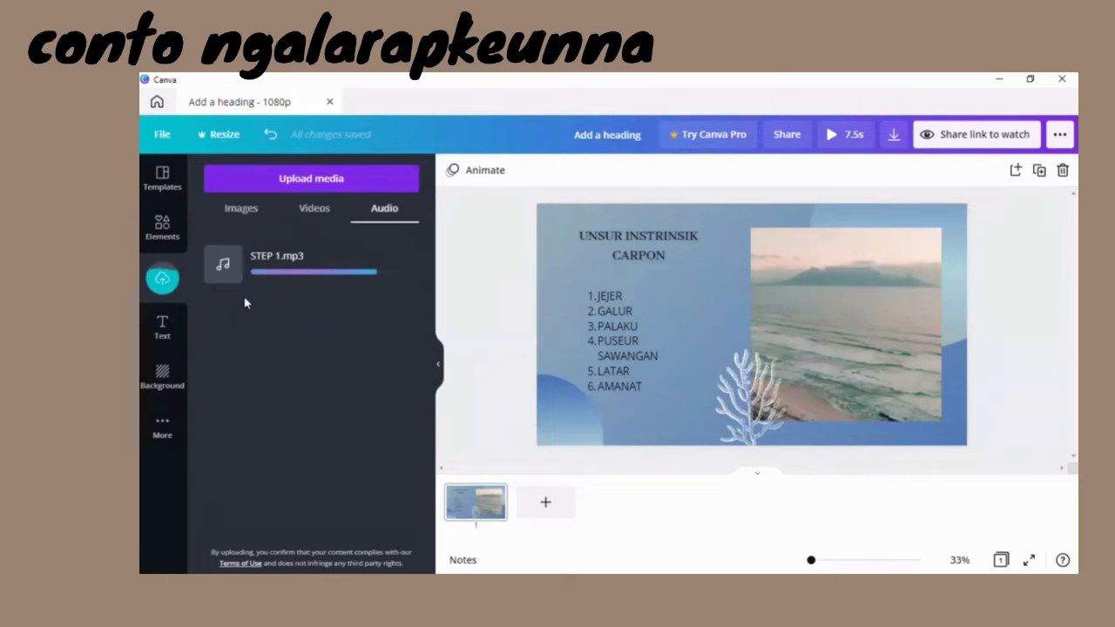
# Search the elements for "BOOKS" and place the upright row of books, shrunk, in the page's lower-left corner
pyautogui.click(162, 182)
pyautogui.click(159, 228)
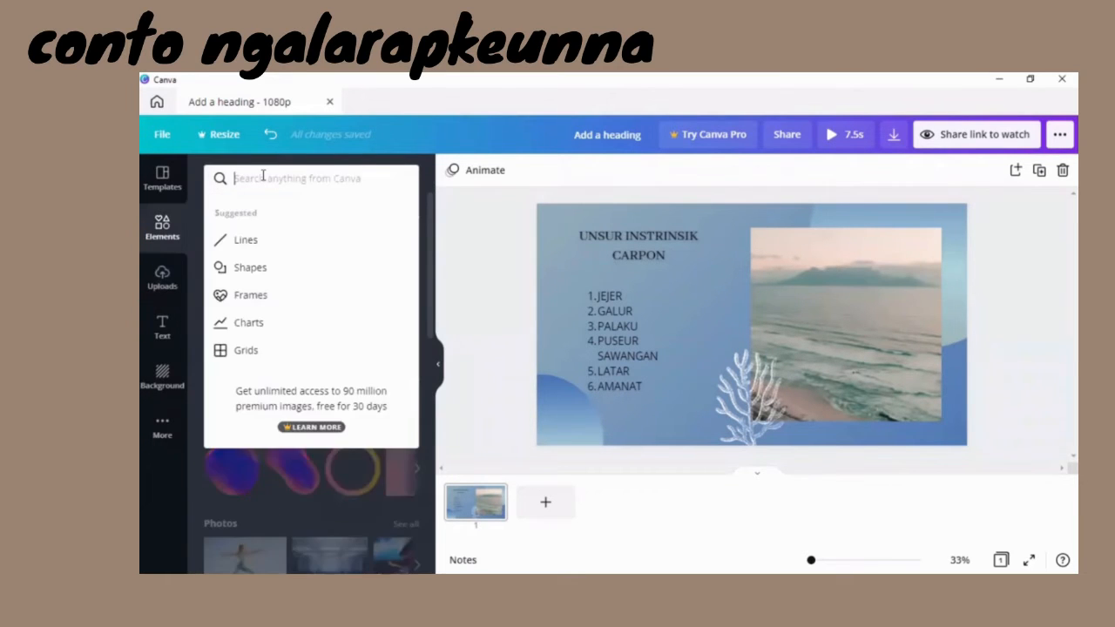
pyautogui.write('BOOKS')
pyautogui.press('Return')
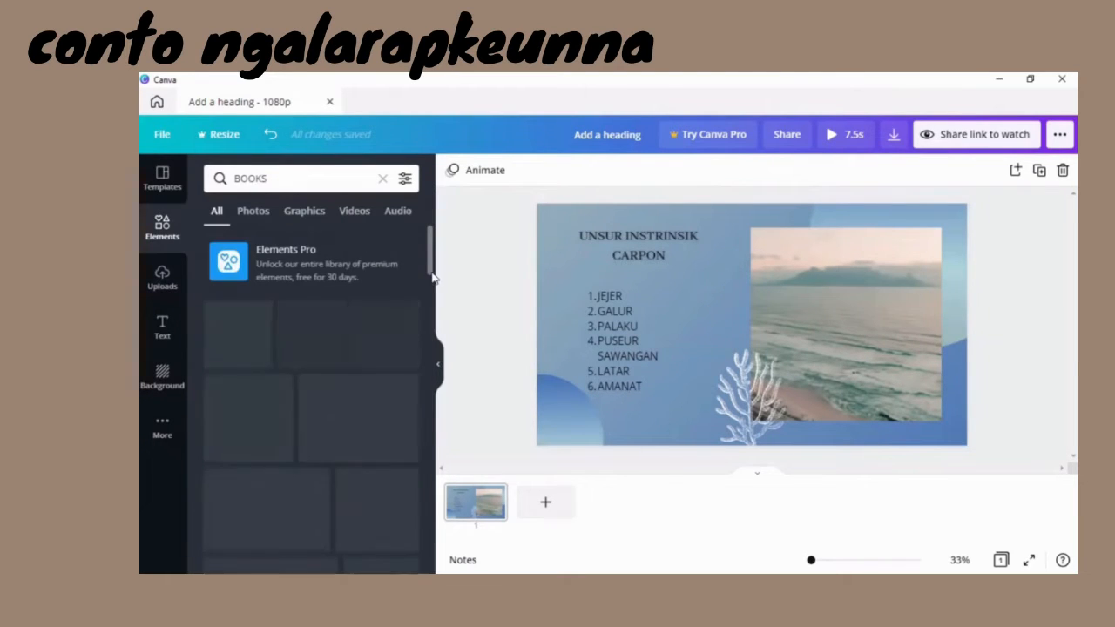
pyautogui.click(373, 349)
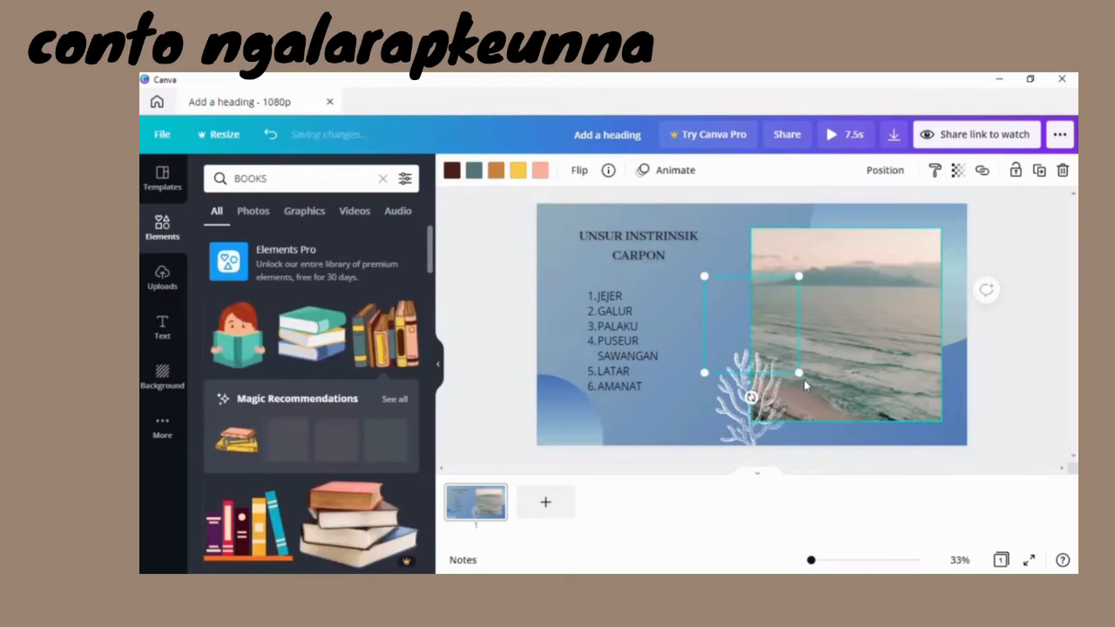
pyautogui.moveTo(798, 373); pyautogui.dragTo(579, 432)
# Place the uploaded carpon image over the beach photo and enlarge it slightly
pyautogui.click(162, 277)
pyautogui.click(241, 208)
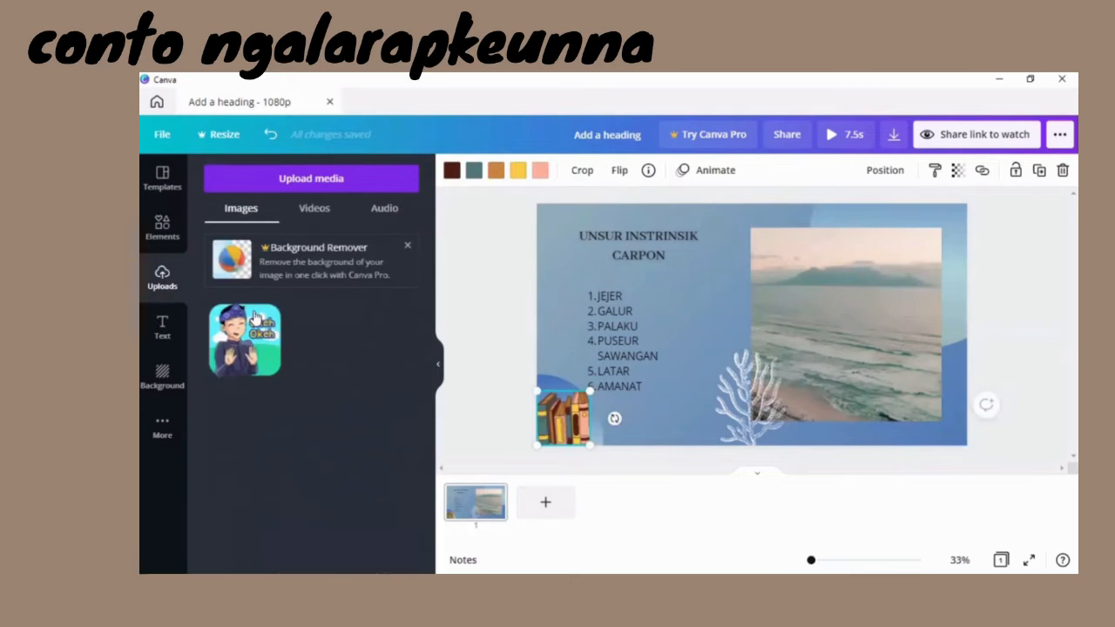
pyautogui.click(254, 330)
pyautogui.moveTo(757, 331); pyautogui.dragTo(857, 331)
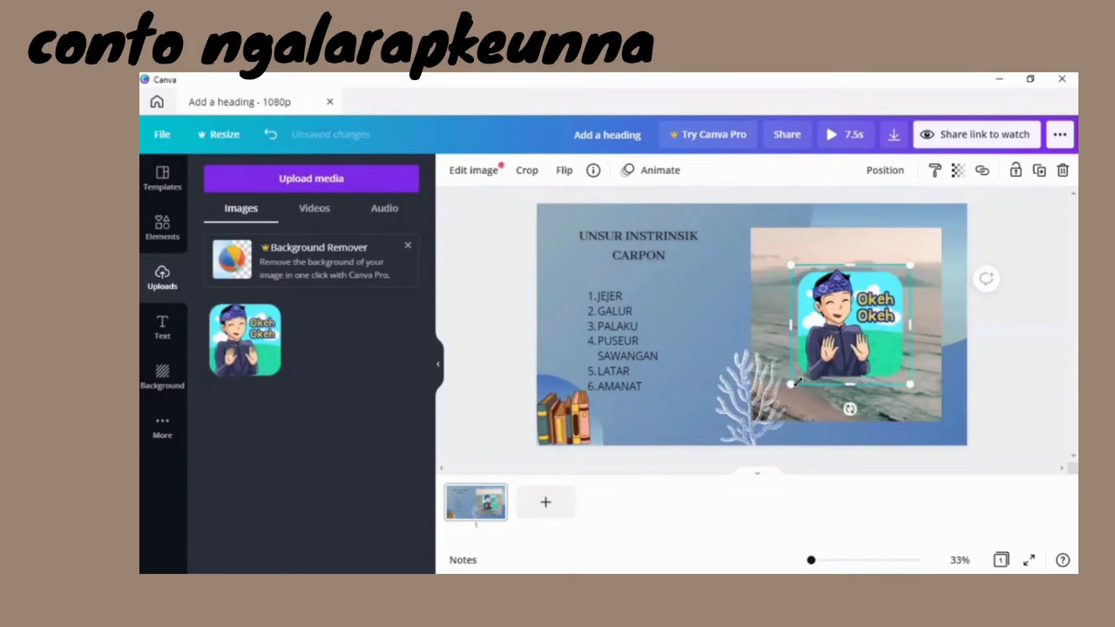
pyautogui.moveTo(791, 384); pyautogui.dragTo(783, 396)
pyautogui.click(980, 351)
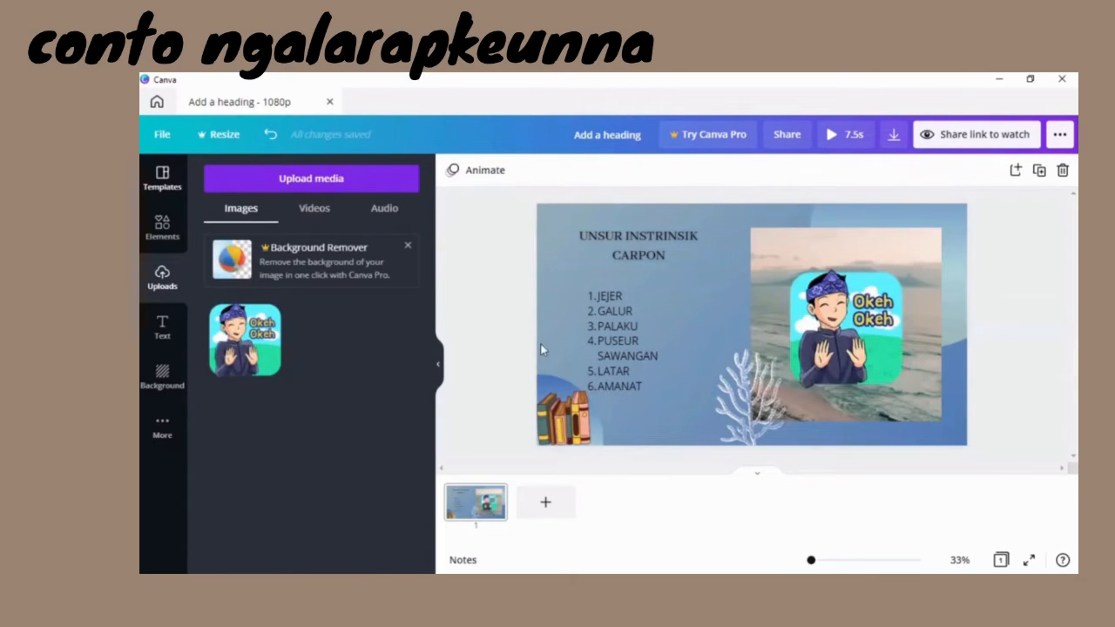
# Open the animation options for the carpon image
pyautogui.click(831, 329)
pyautogui.click(657, 170)
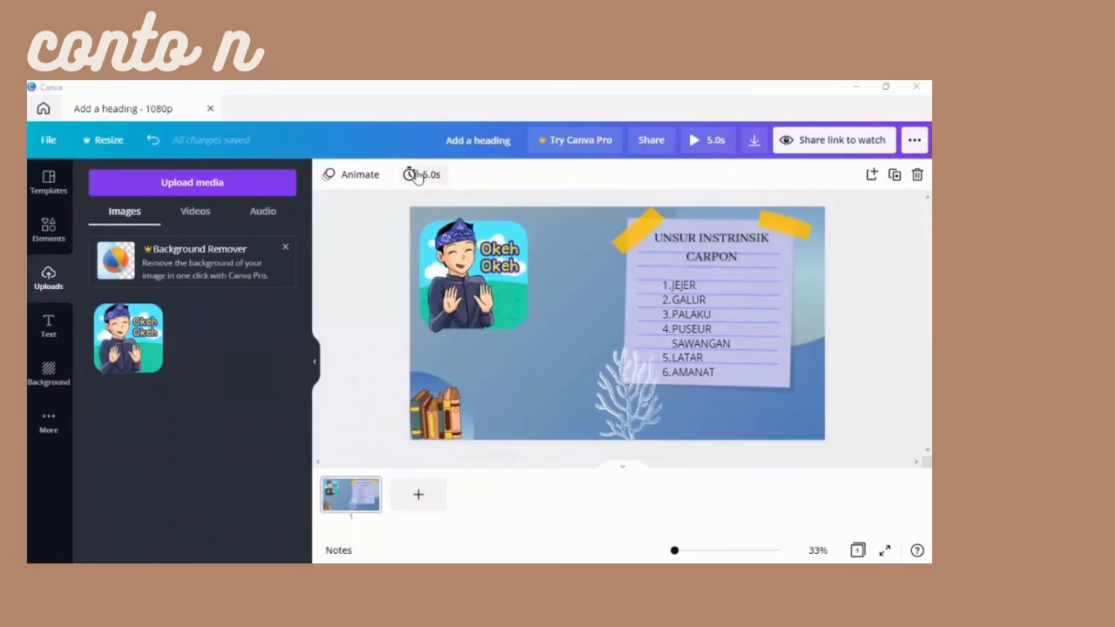
# Set the page's timing to 30.0s and add the uploaded STEP 1.mp3 audio to the design
pyautogui.click(416, 174)
pyautogui.moveTo(475, 221); pyautogui.dragTo(553, 220)
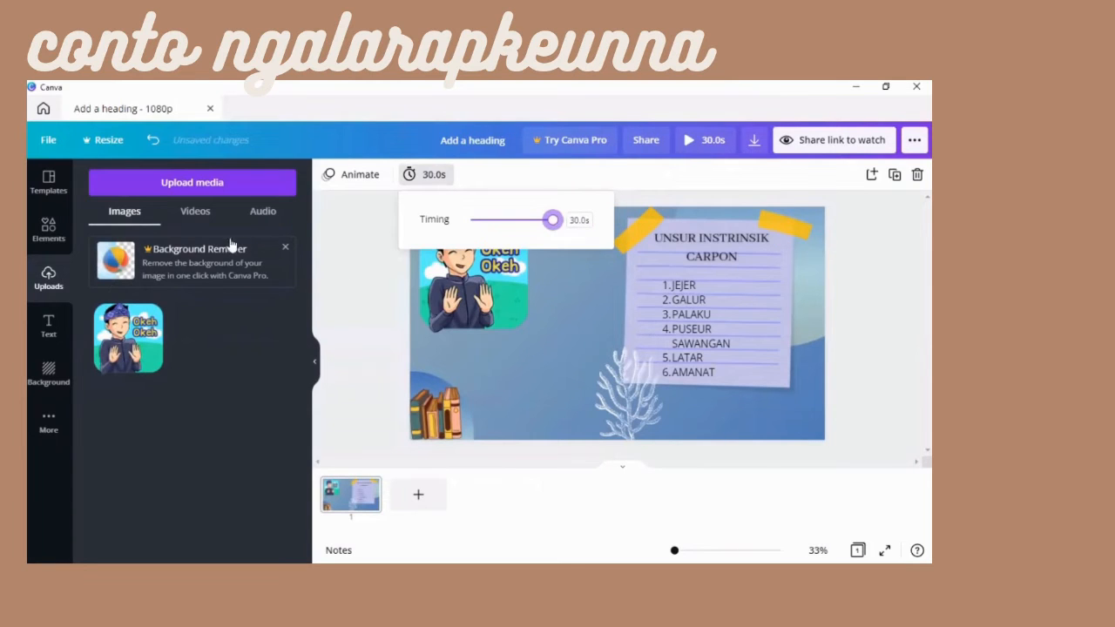
pyautogui.click(254, 214)
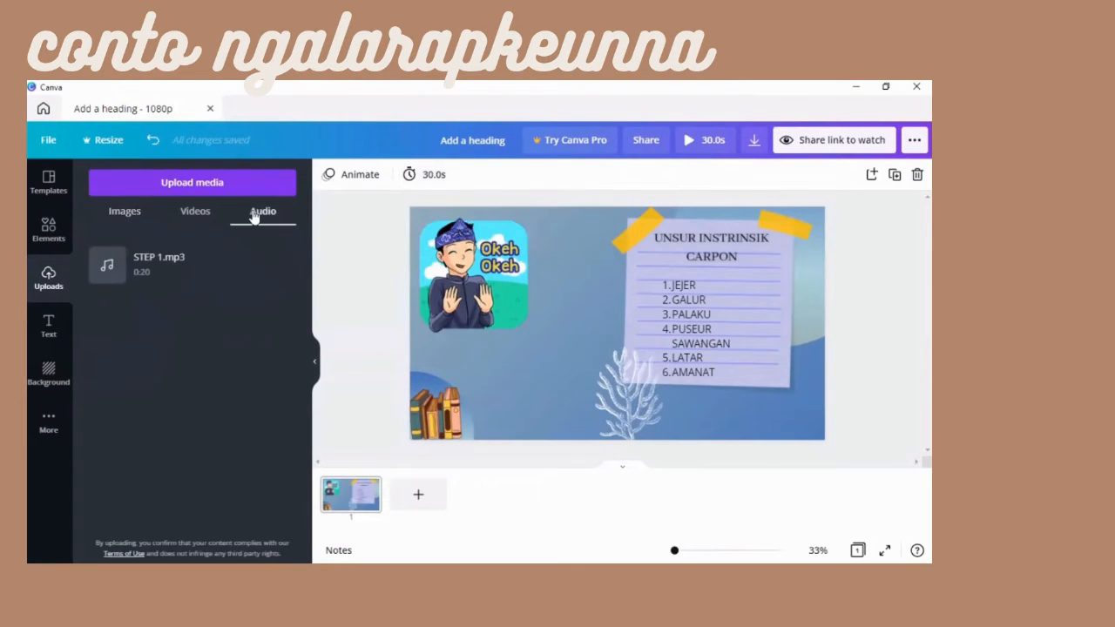
pyautogui.click(212, 257)
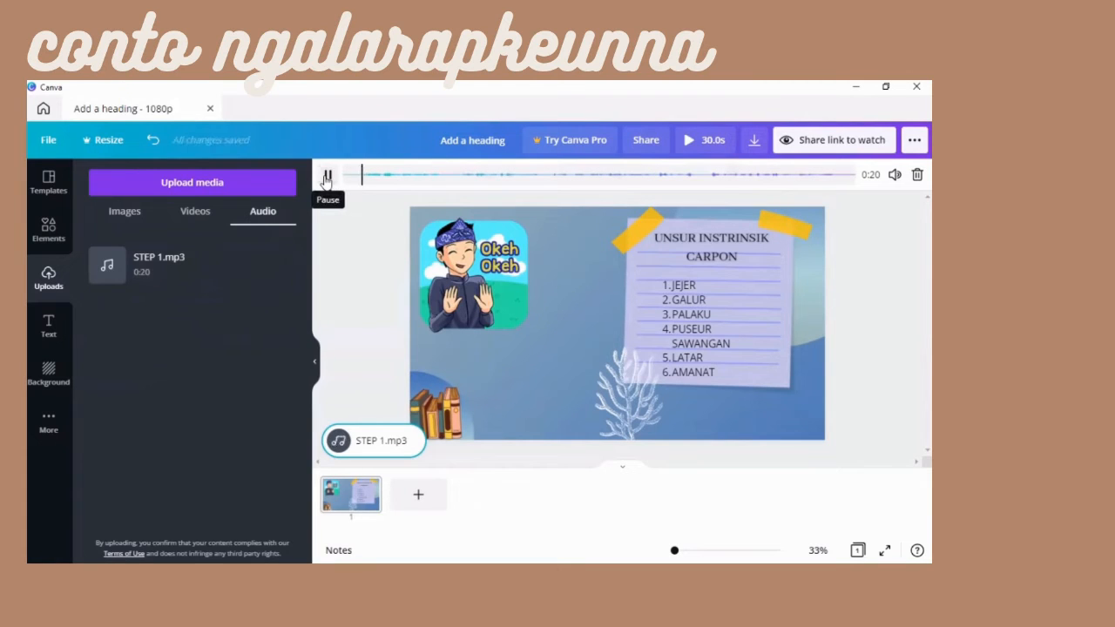
# Add a second blank page and open the background choices for it
pyautogui.click(415, 495)
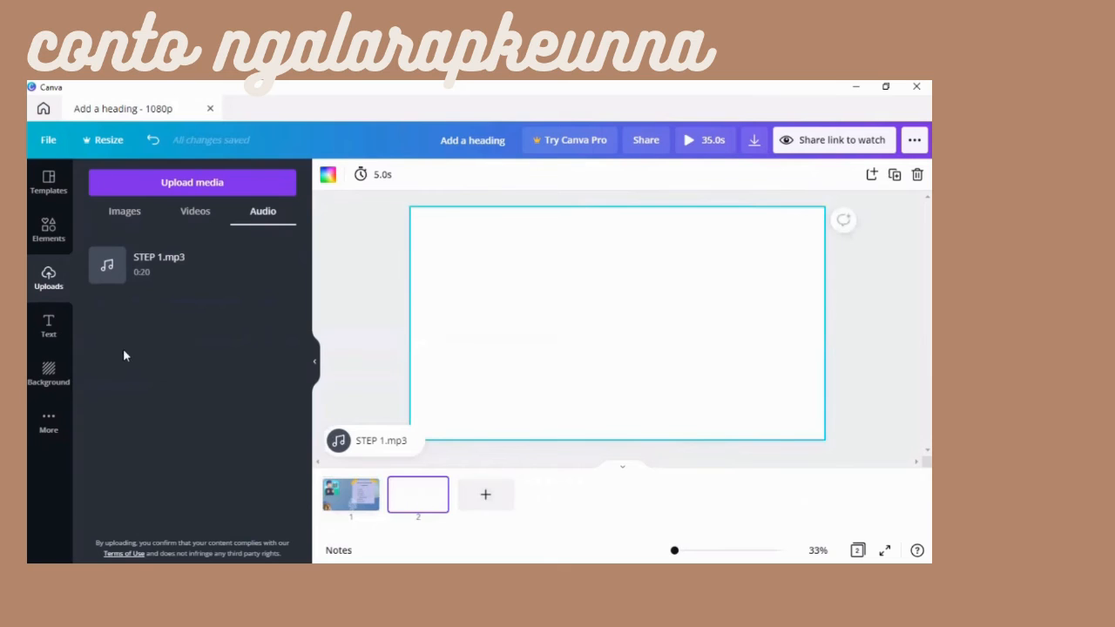
pyautogui.click(50, 370)
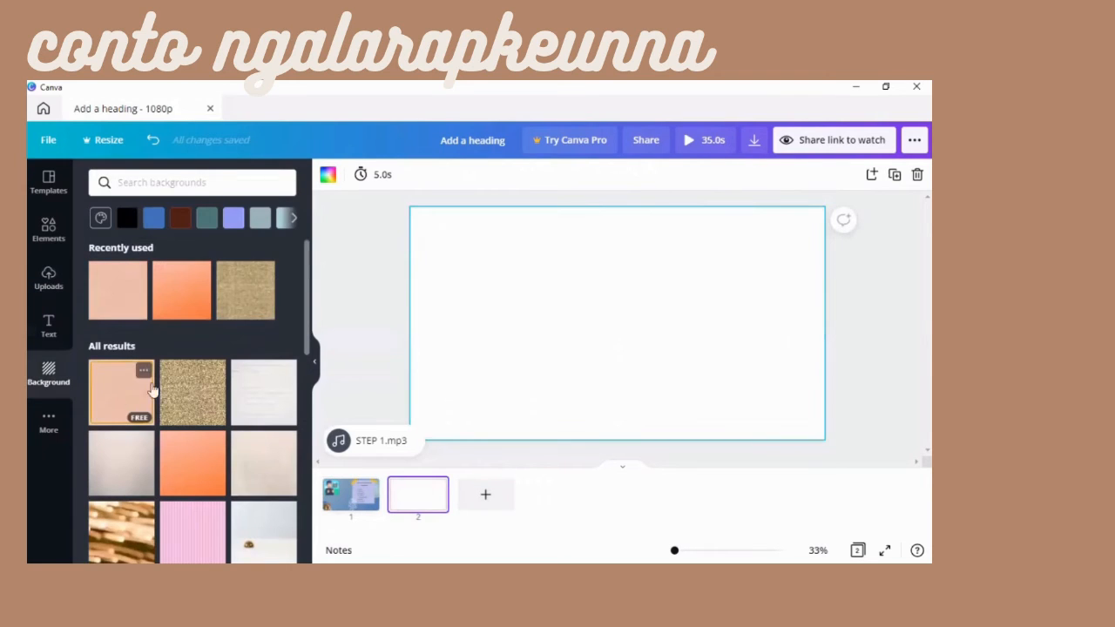